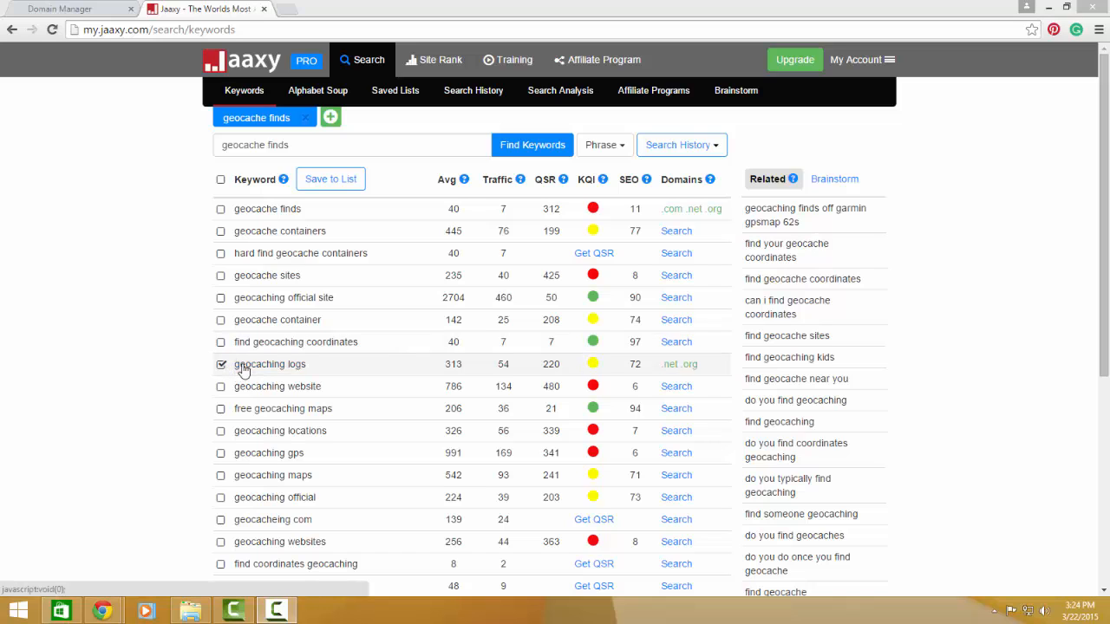
click(278, 614)
click(992, 56)
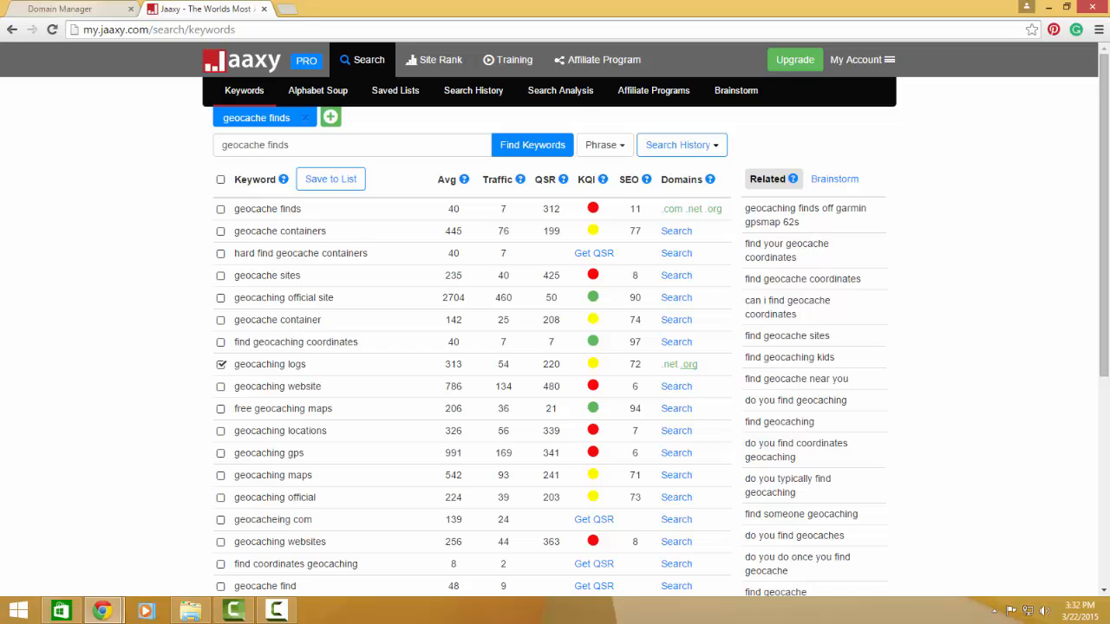
click(277, 610)
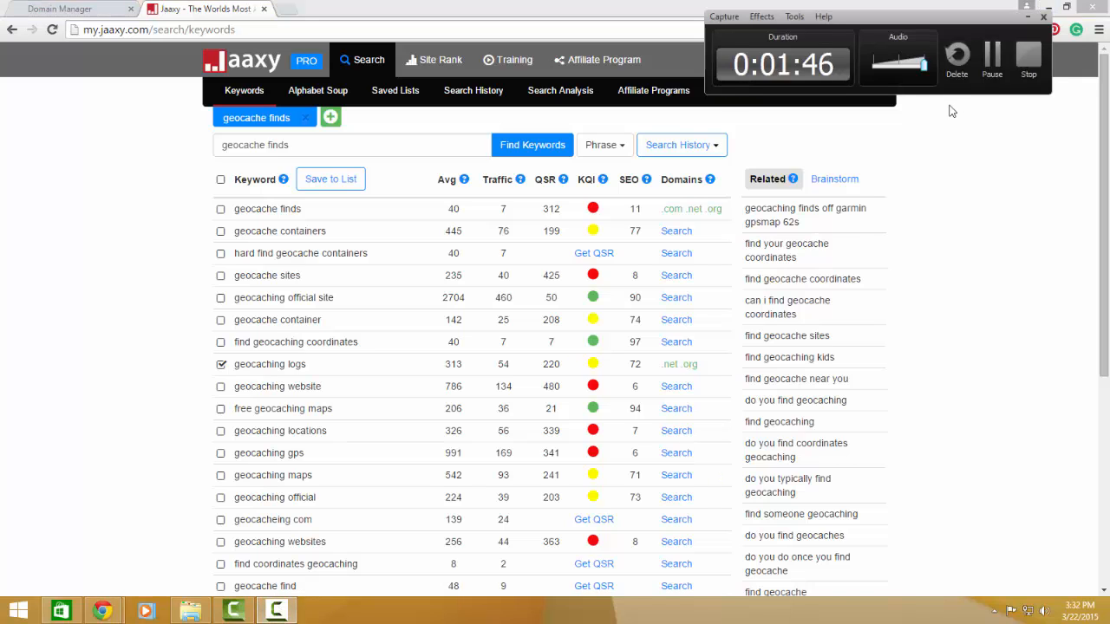
click(992, 55)
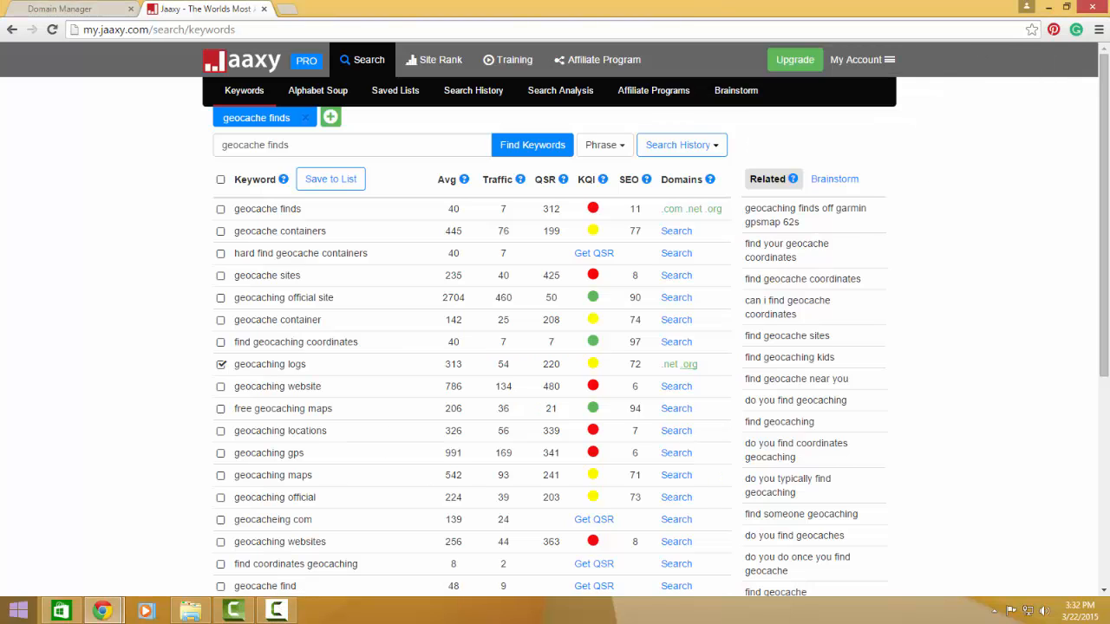
click(276, 611)
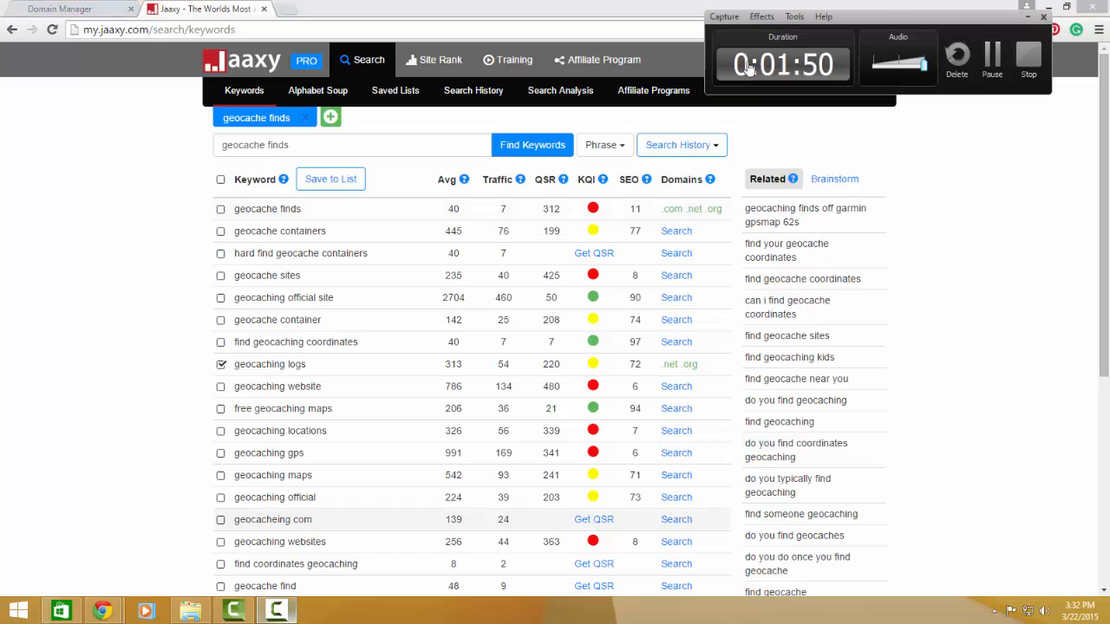
click(992, 55)
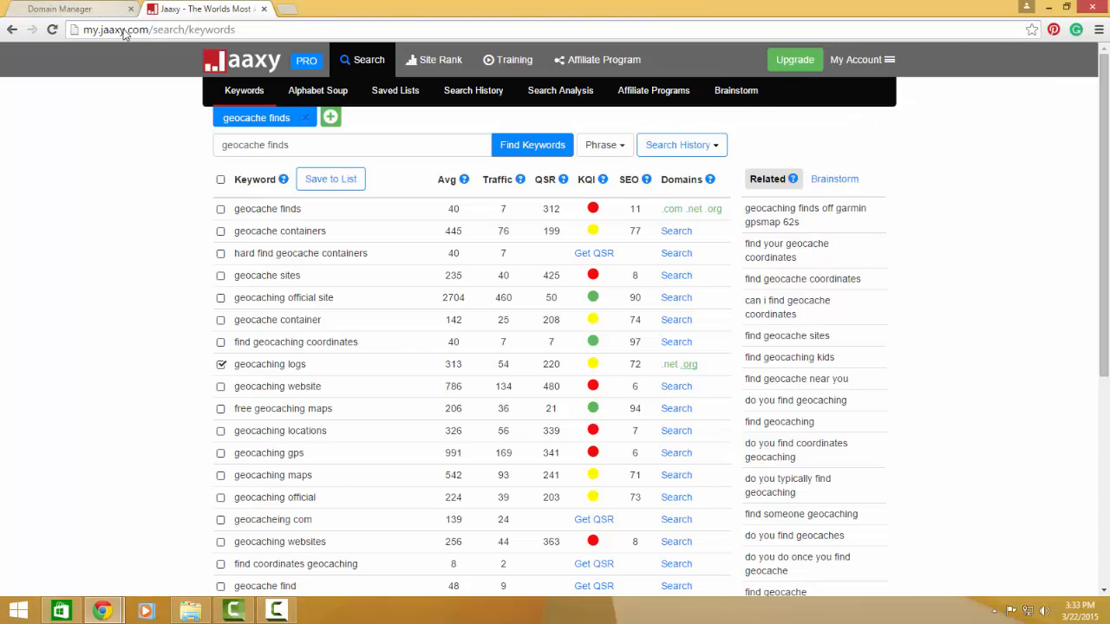
Switch to the GoDaddy Domain Manager and open the domain details of geocachinglog.com.
click(95, 9)
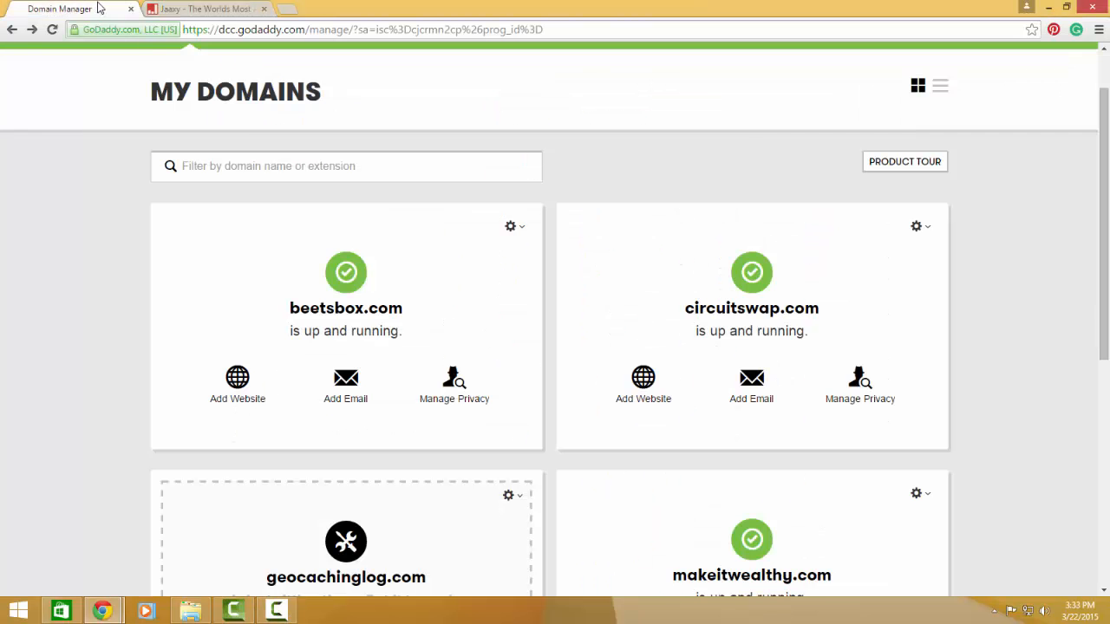
scroll(116, 246, down, 3)
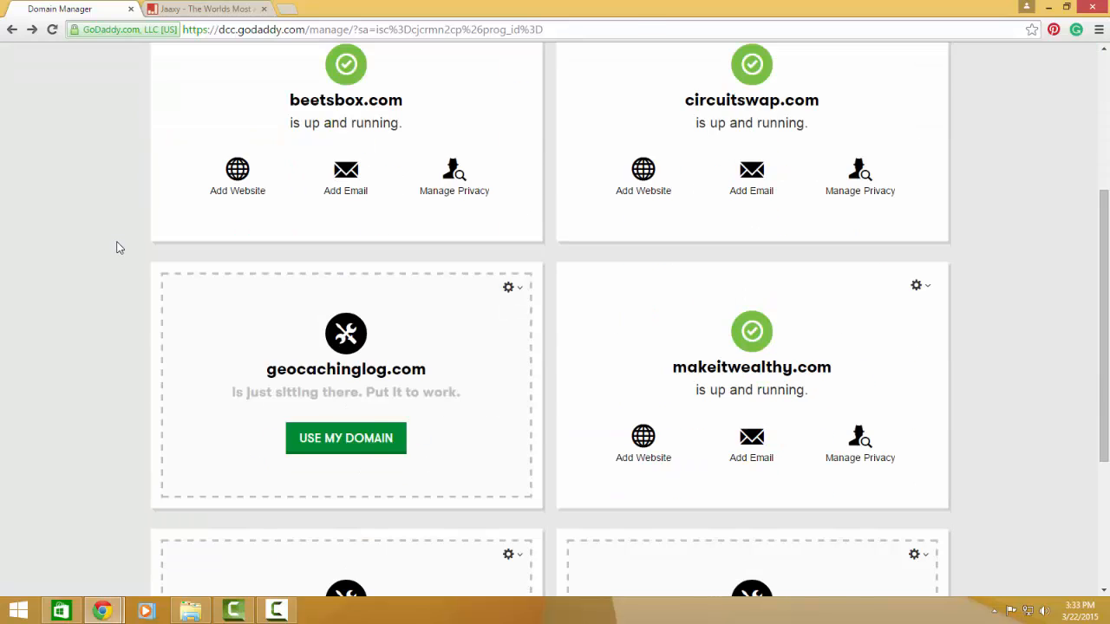
scroll(116, 242, up, 1)
scroll(119, 248, down, 1)
scroll(379, 261, up, 4)
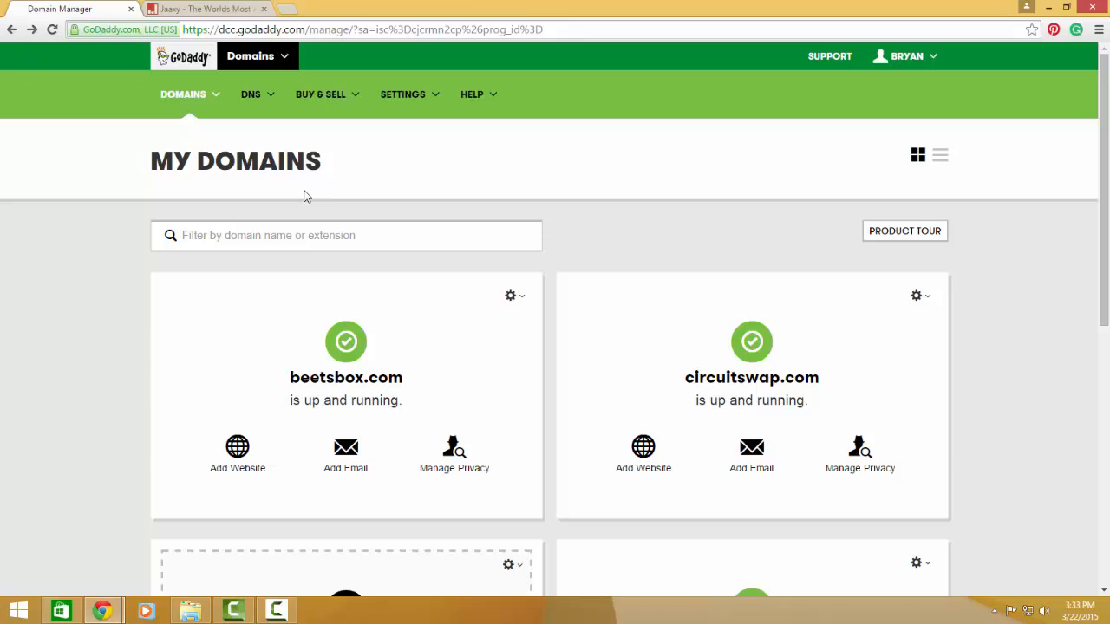
scroll(303, 196, down, 3)
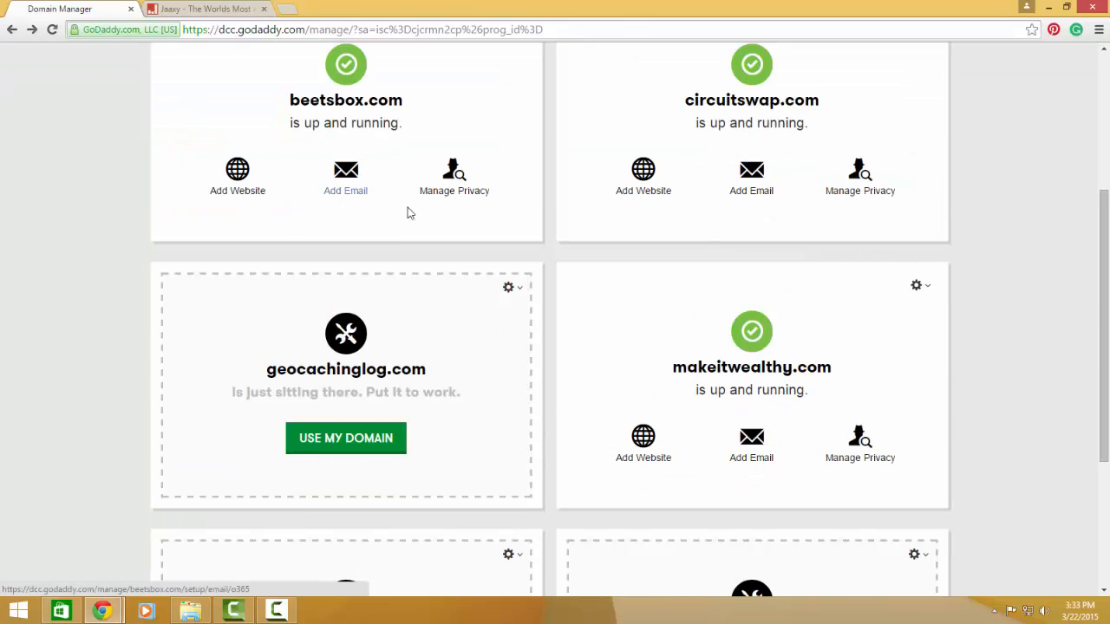
click(510, 289)
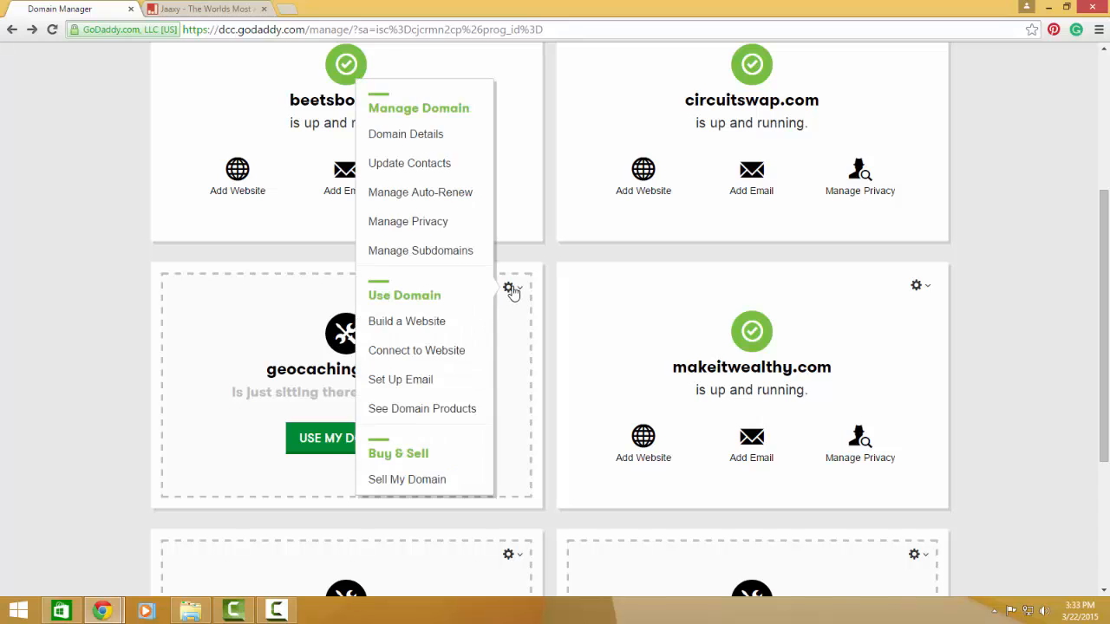
click(414, 139)
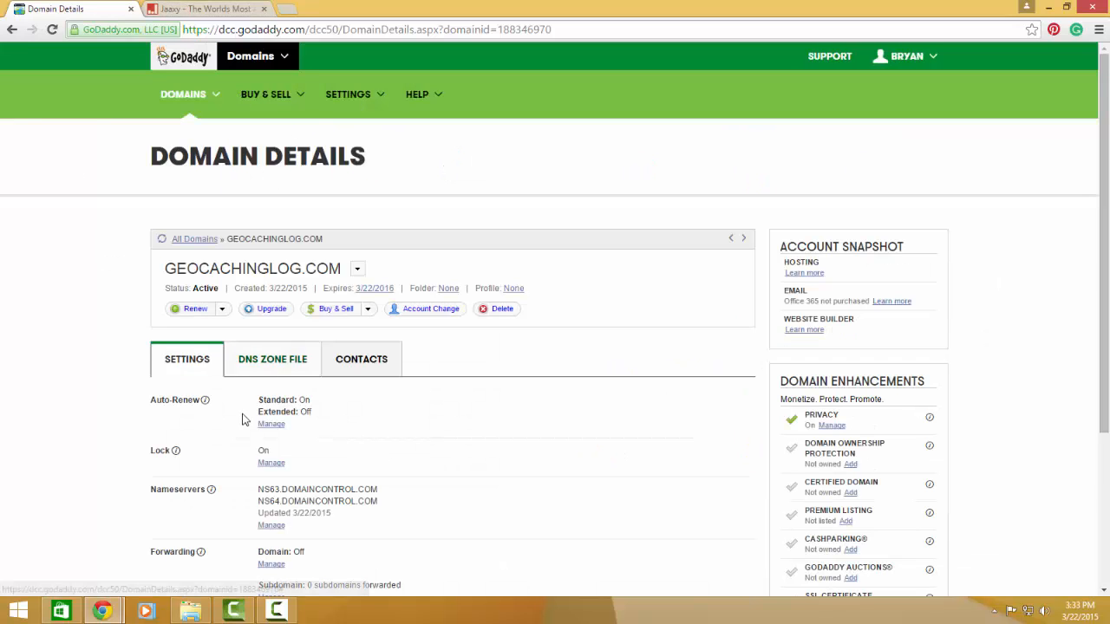
scroll(178, 312, down, 2)
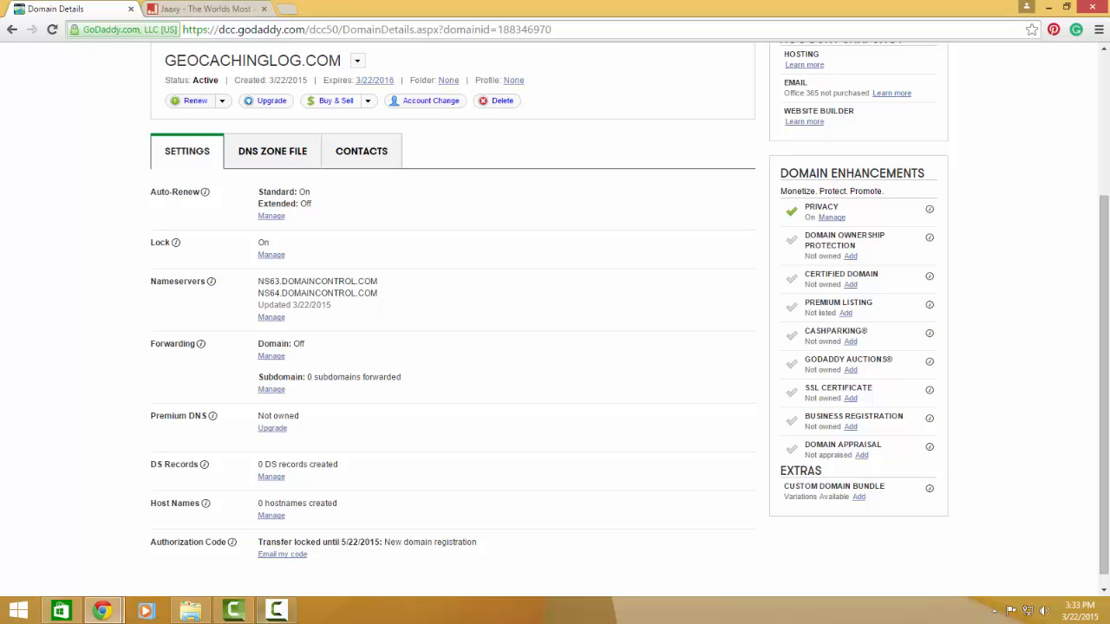
click(276, 611)
click(991, 57)
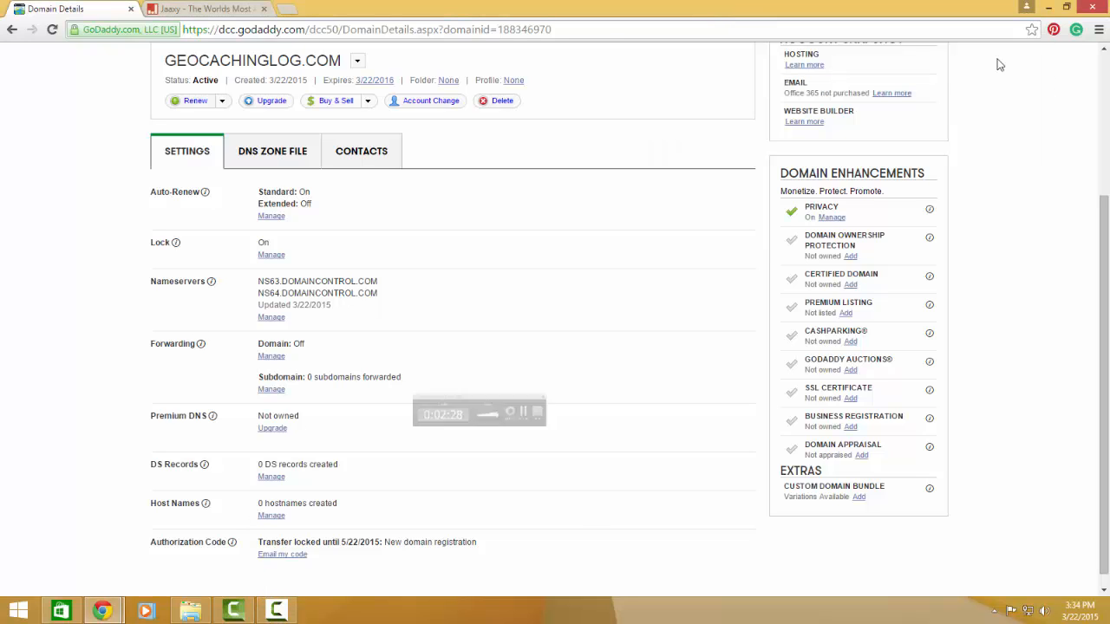
Open the nameserver settings for geocachinglog.com, set the setup type to Custom and start adding nameservers.
click(274, 319)
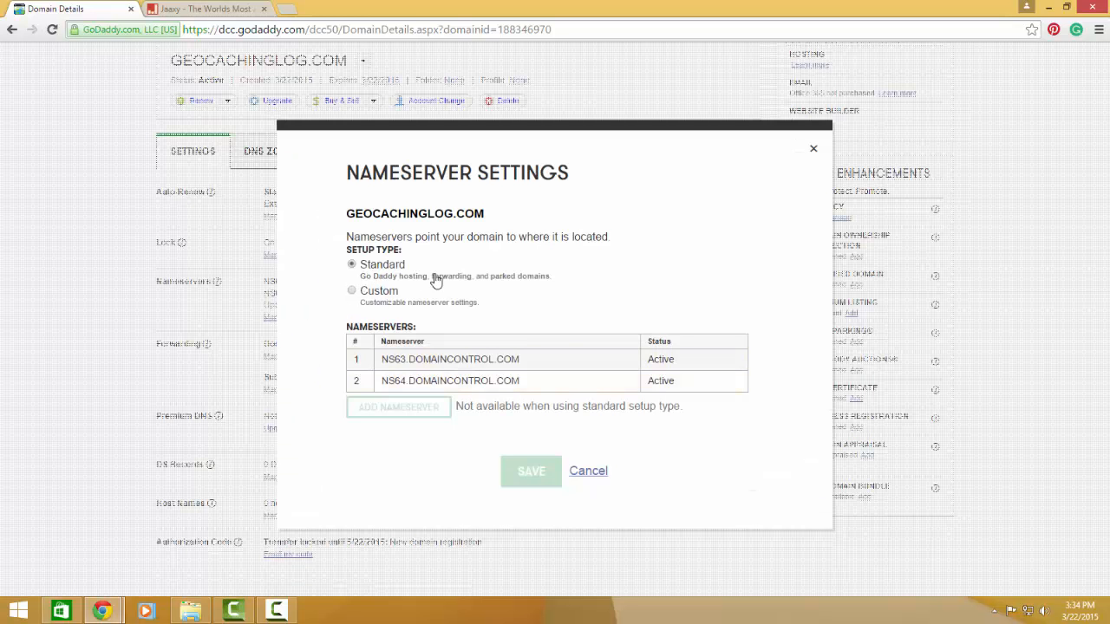
click(352, 291)
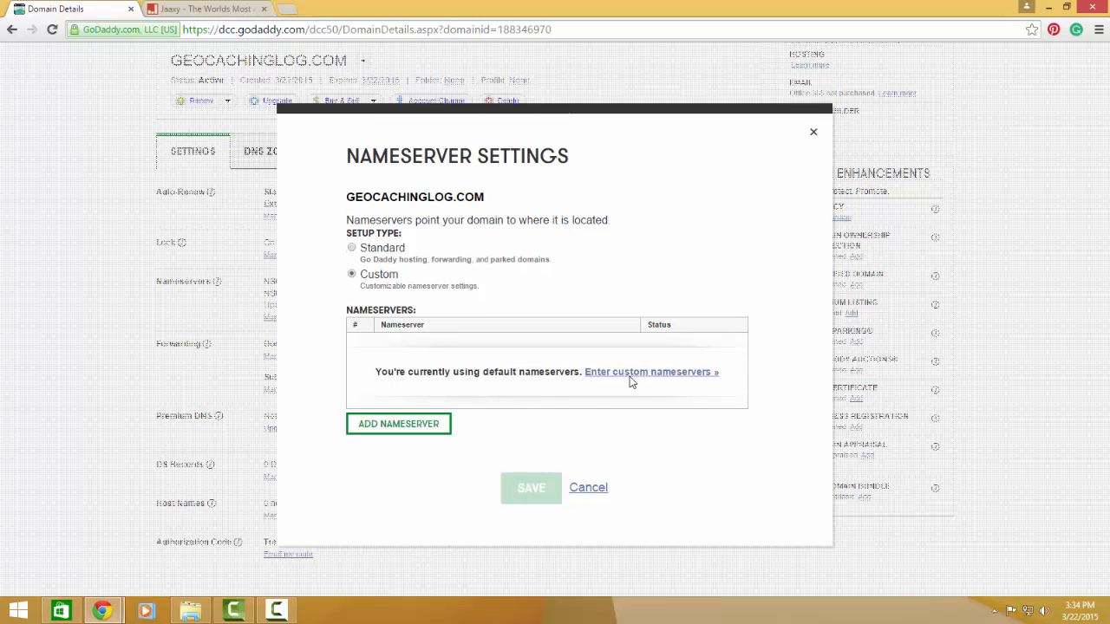
click(420, 424)
click(392, 201)
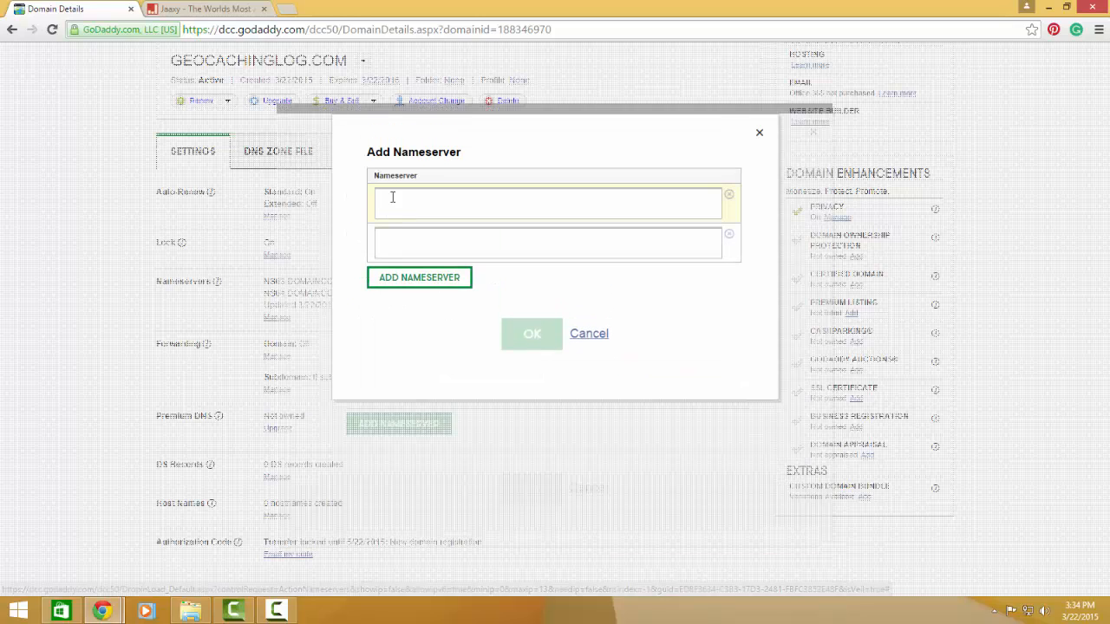
click(402, 202)
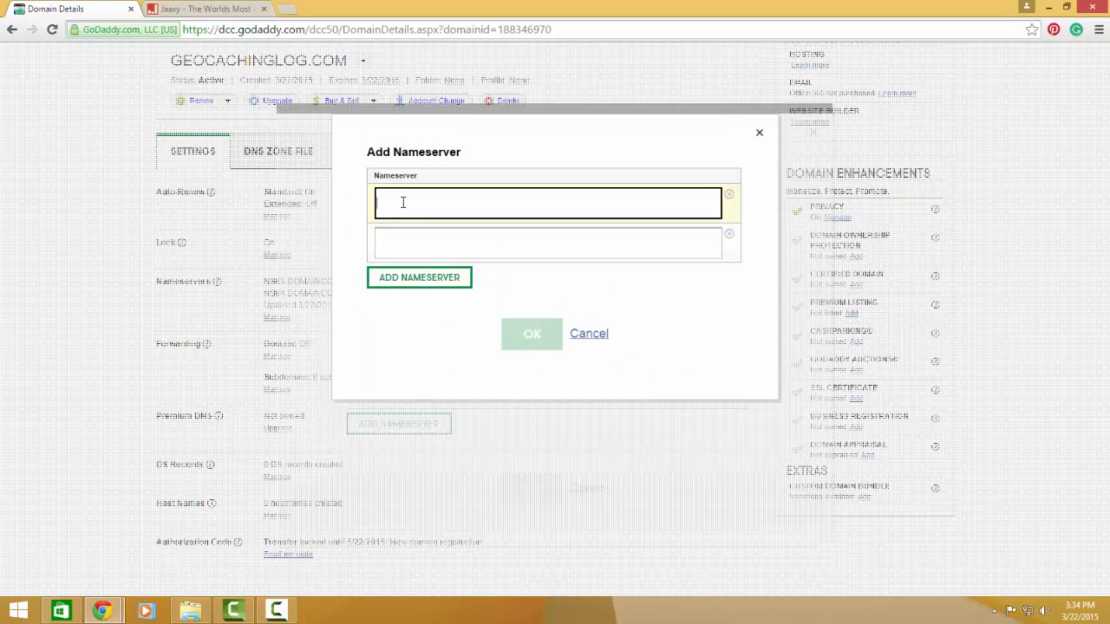
Switch to the Wealthy Affiliate window, return to the WA Hosting DNS tutorial and copy the primary nameserver NS1.MYWAHOSTING.COM.
click(88, 610)
click(143, 527)
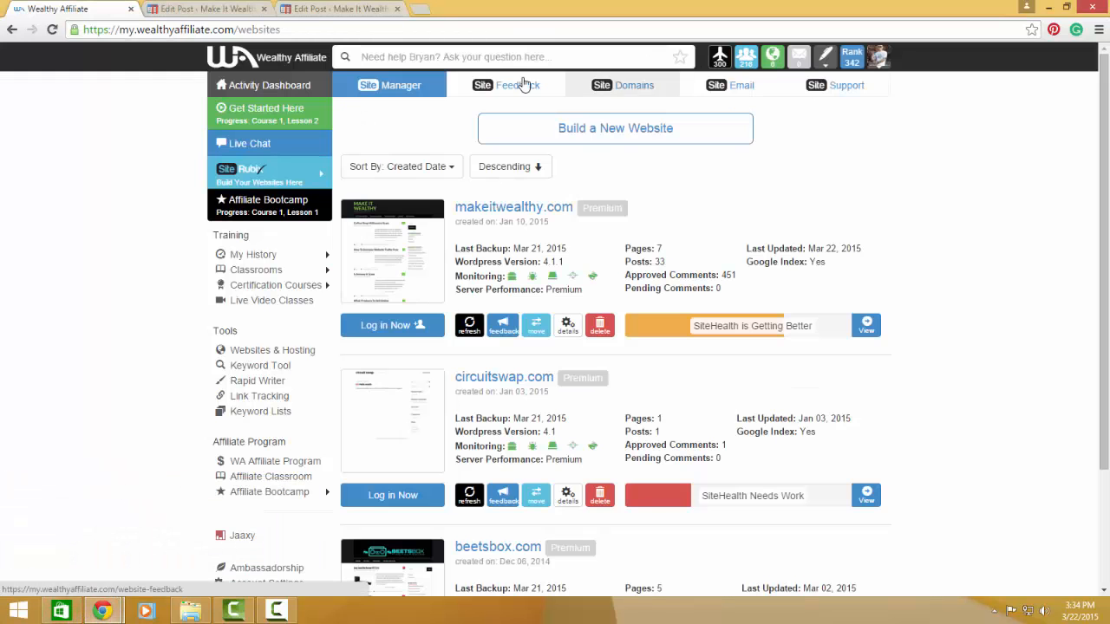
click(12, 29)
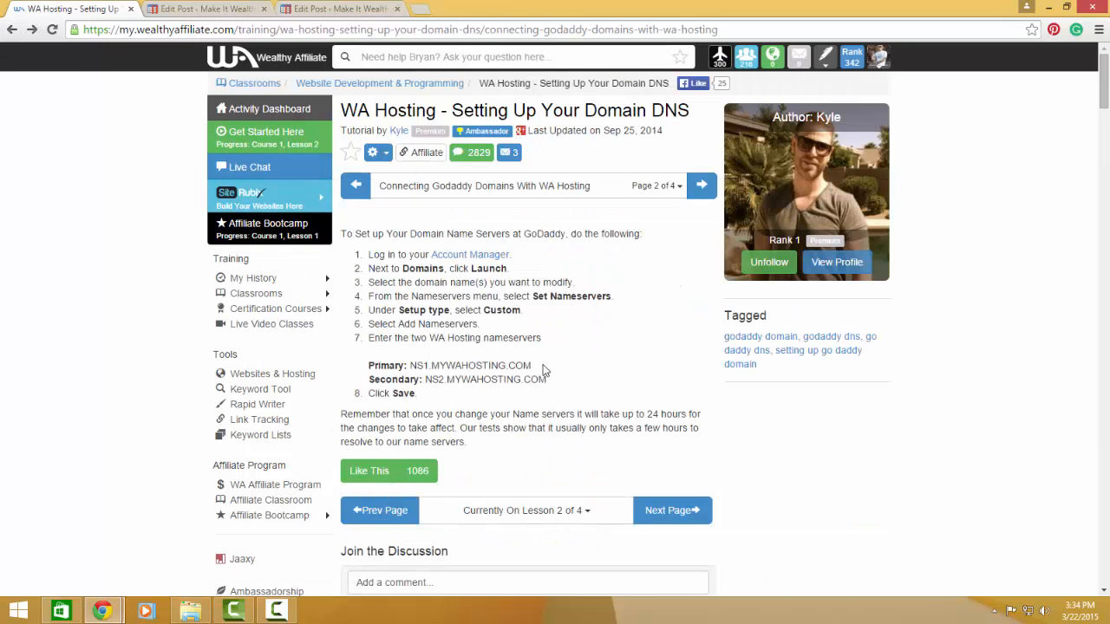
drag(532, 365, 408, 369)
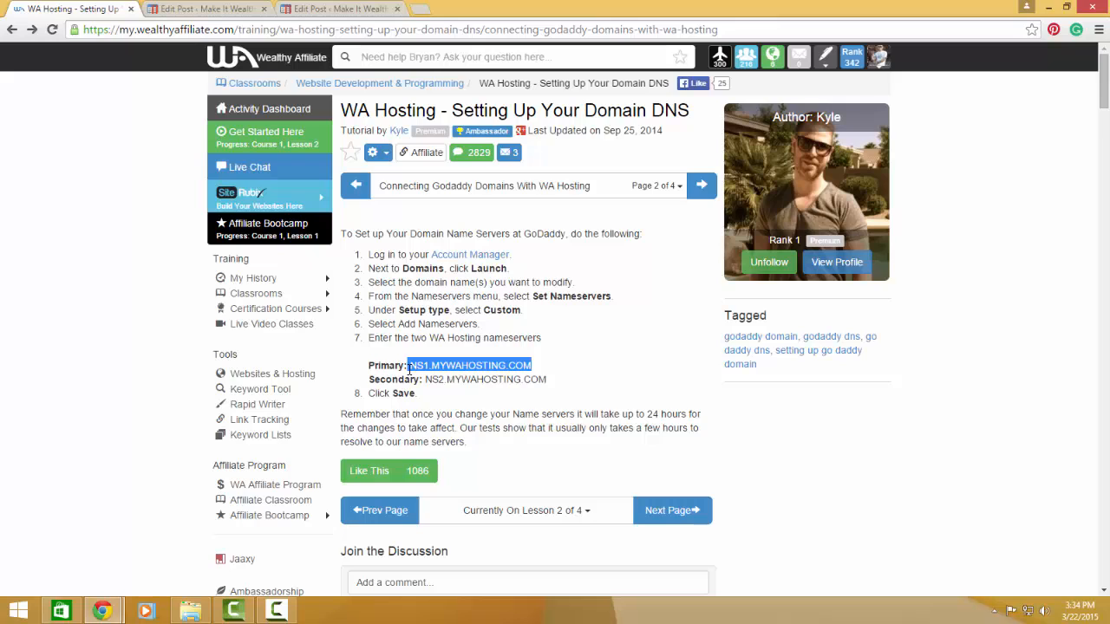
right_click(425, 369)
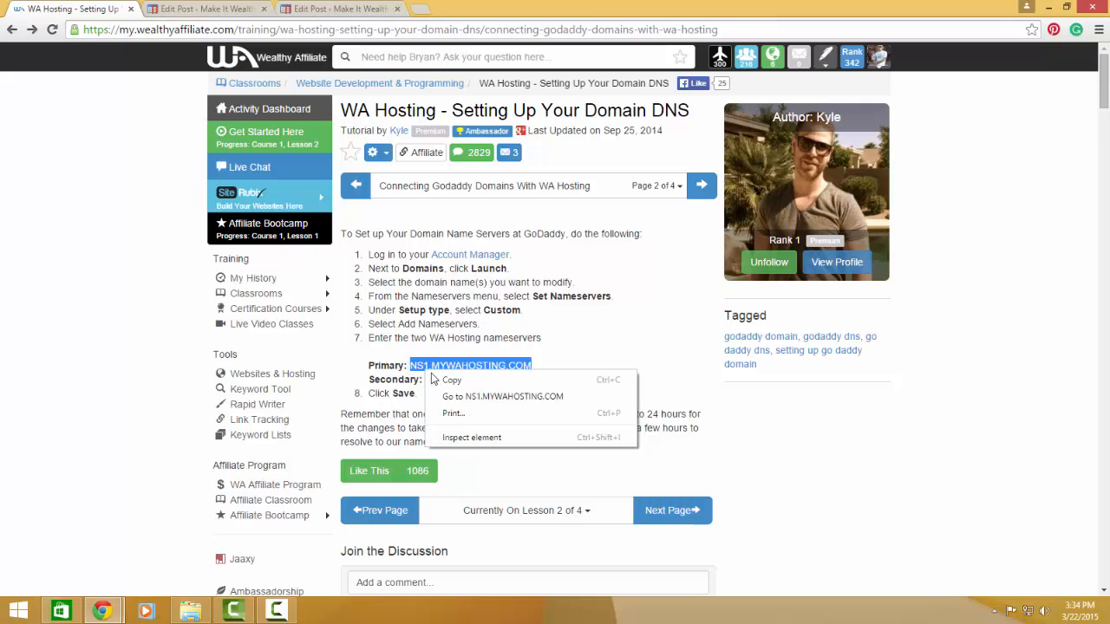
click(461, 378)
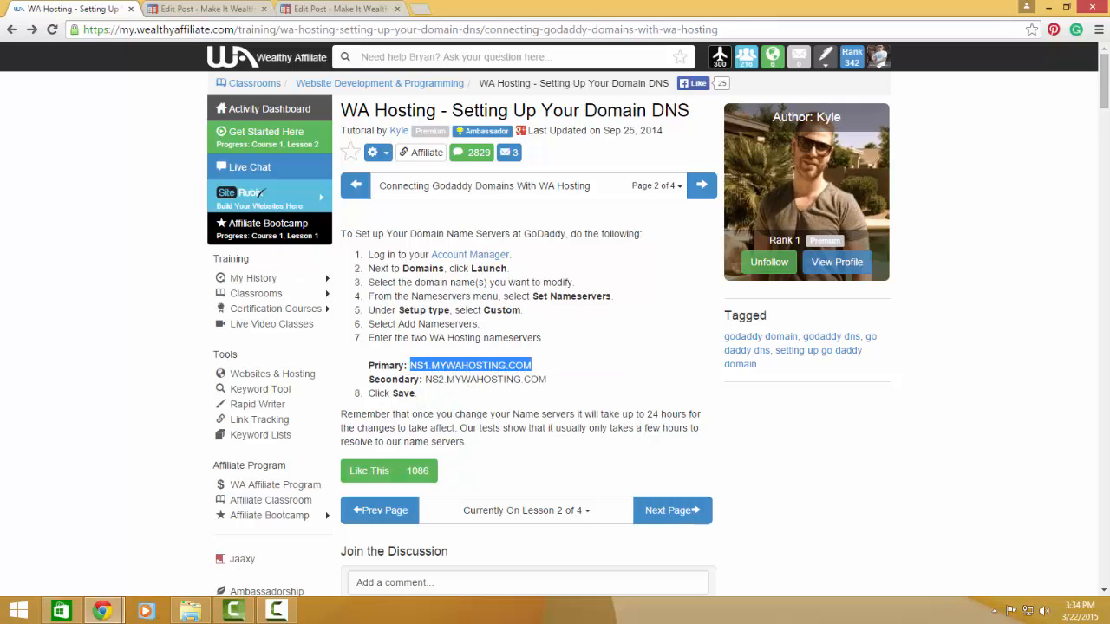
Return to the GoDaddy domain details window and paste NS1.MYWAHOSTING.COM as the first nameserver.
click(110, 614)
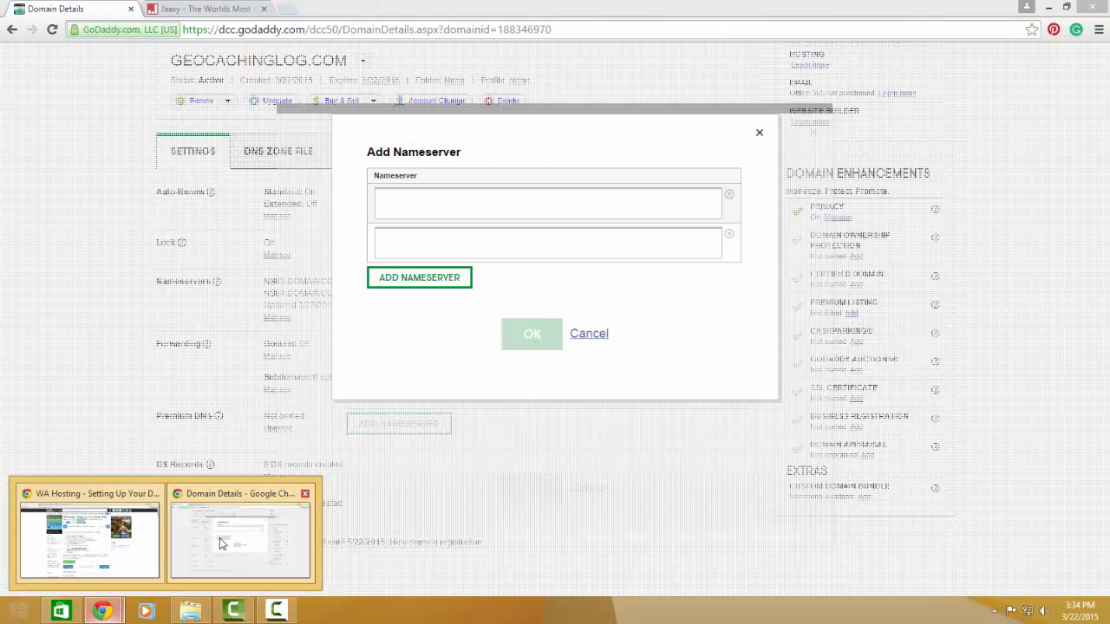
click(221, 543)
right_click(435, 204)
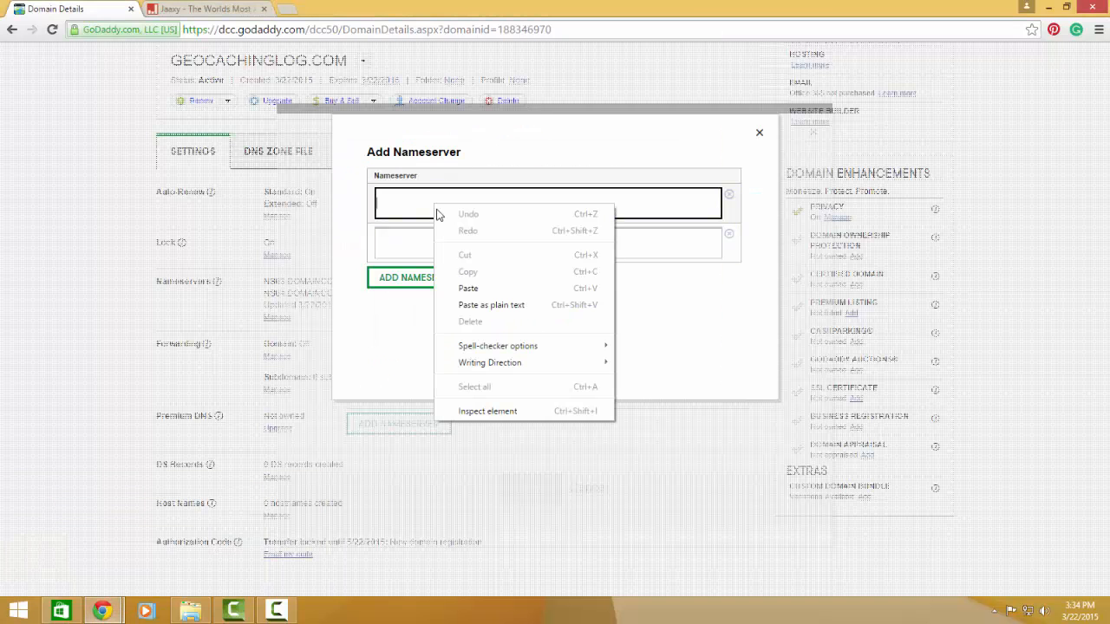
click(468, 288)
Switch to the WA Hosting tutorial window and copy the secondary nameserver NS2.MYWAHOSTING.COM.
click(104, 613)
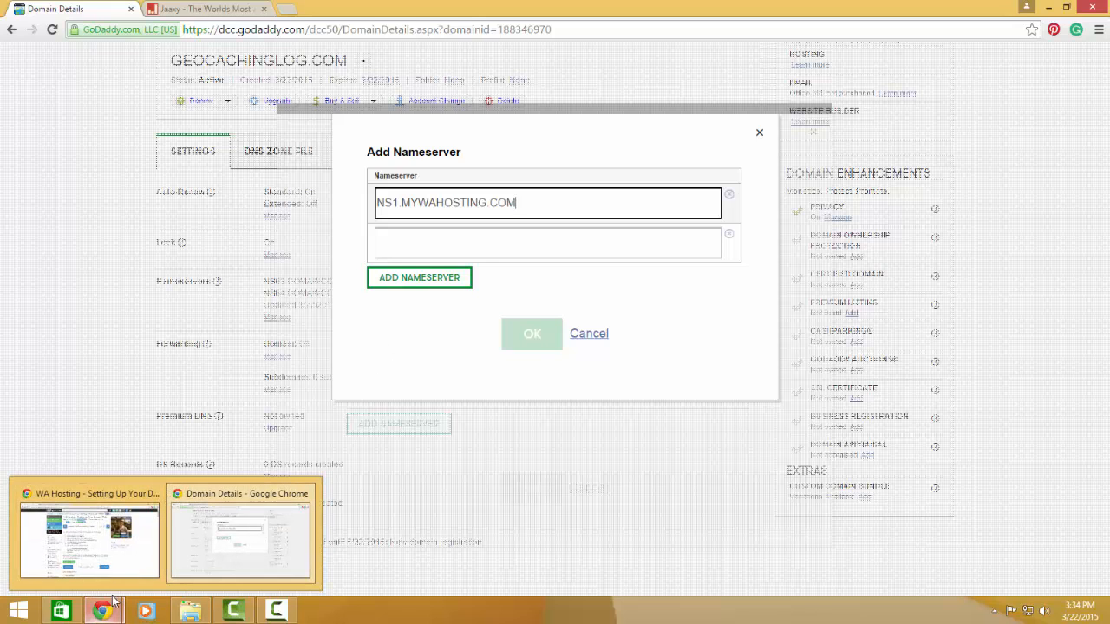
click(130, 559)
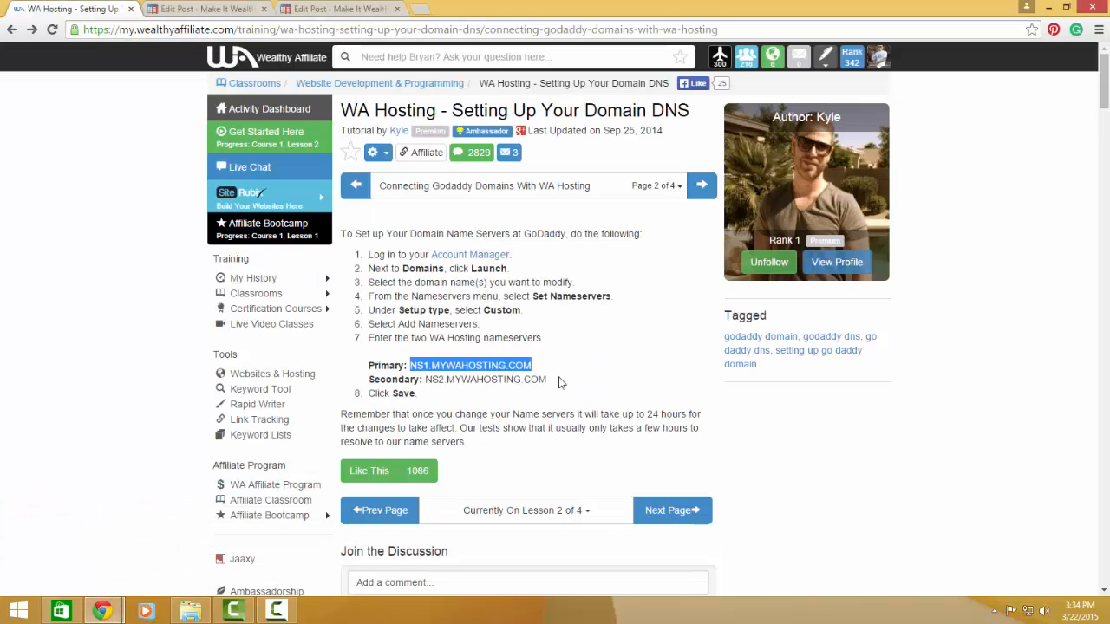
drag(558, 384, 426, 382)
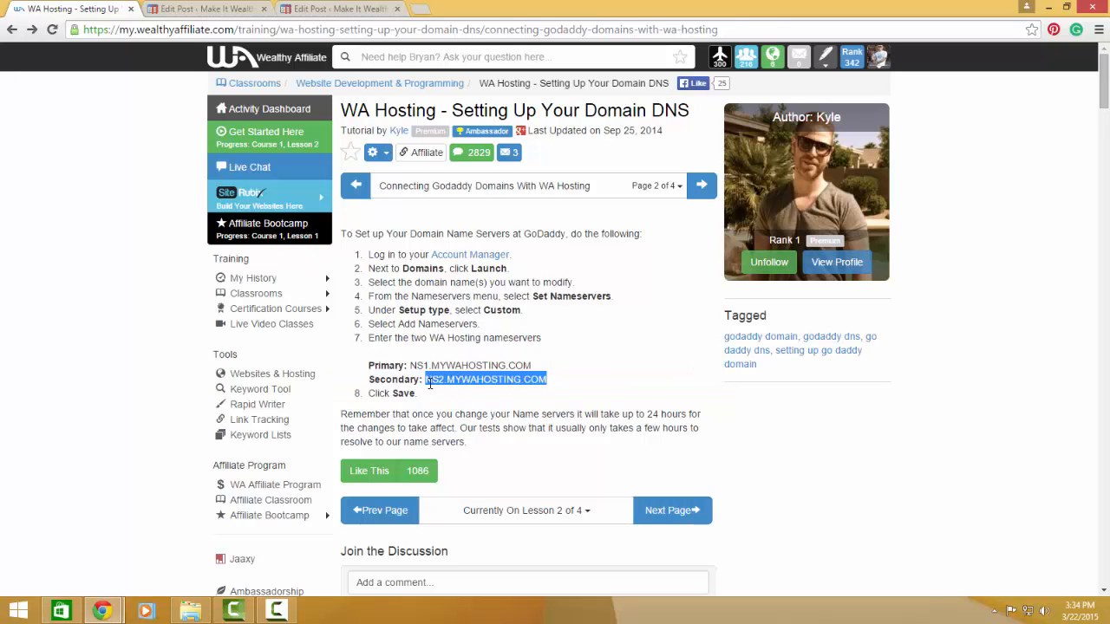
right_click(429, 385)
click(466, 395)
Go back to GoDaddy's nameserver form and paste NS2.MYWAHOSTING.COM as the second nameserver.
mouse_move(111, 617)
click(282, 546)
click(405, 249)
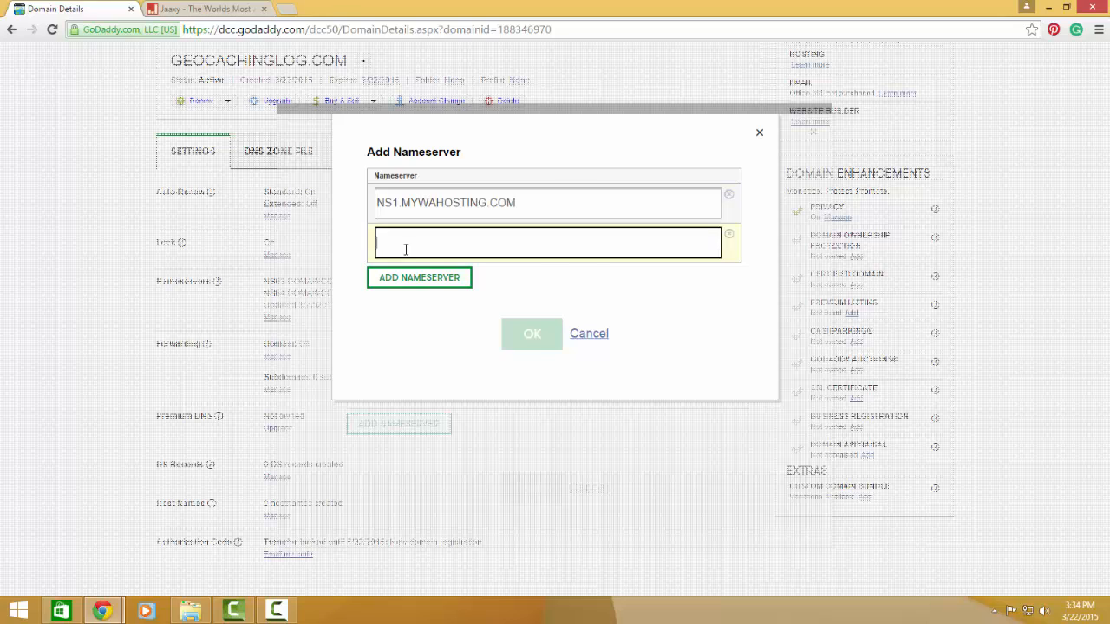
right_click(405, 249)
click(444, 332)
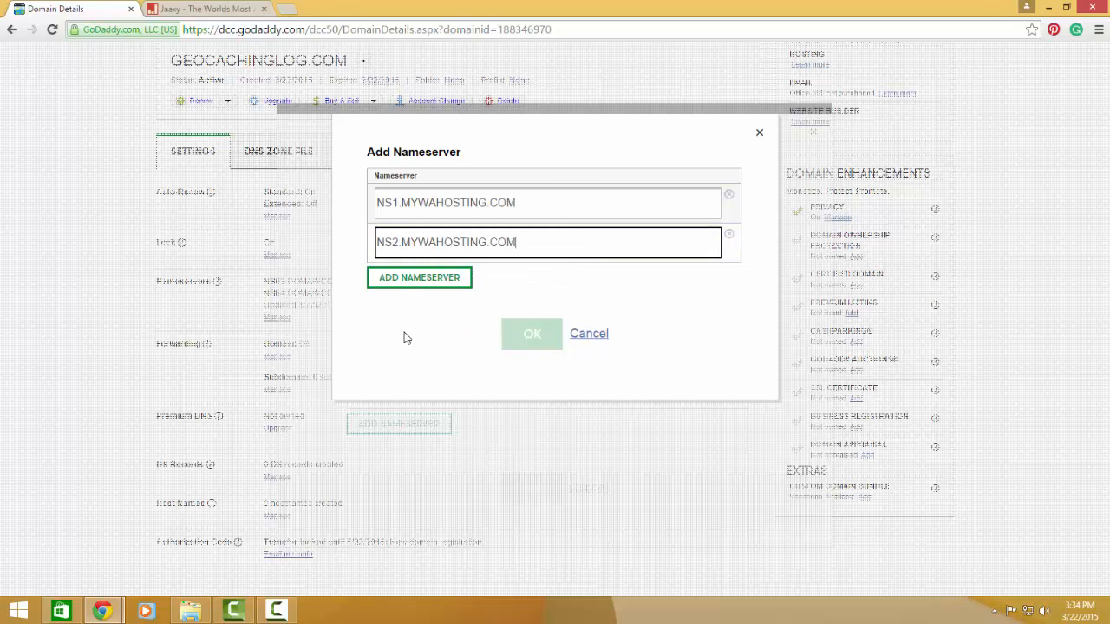
Accept the two custom nameservers without an extra third entry and save the nameserver settings for geocachinglog.com.
click(442, 277)
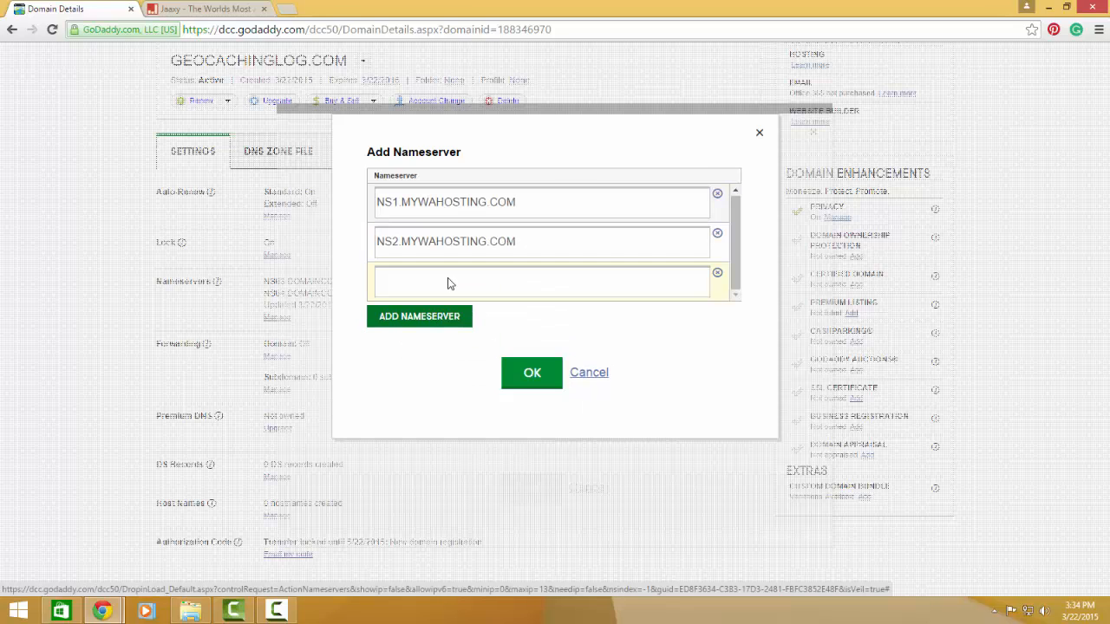
click(717, 273)
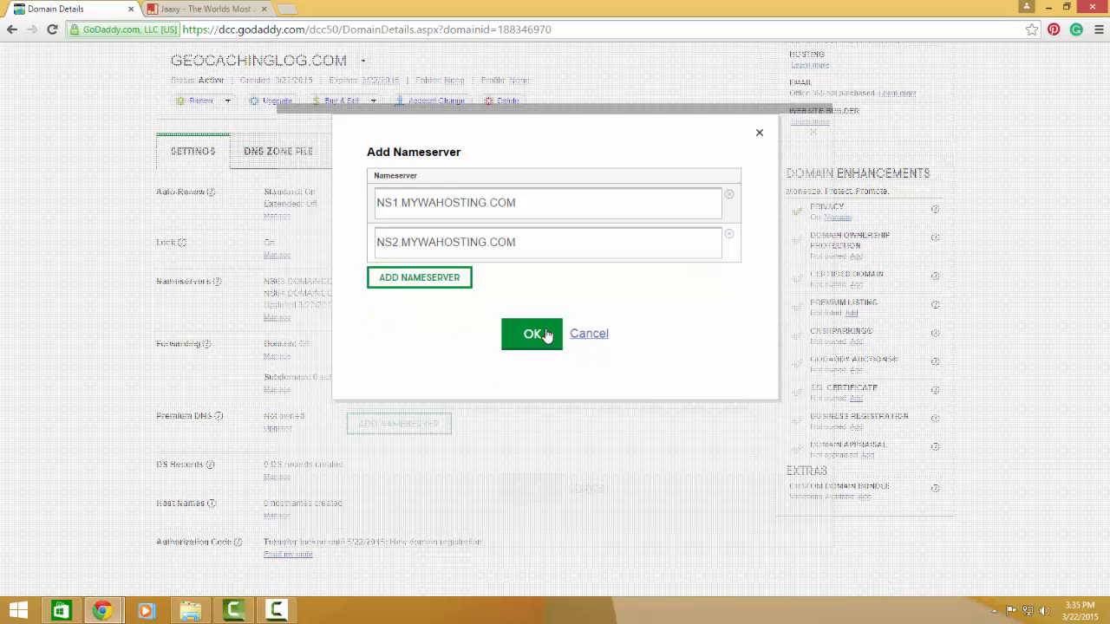
click(556, 341)
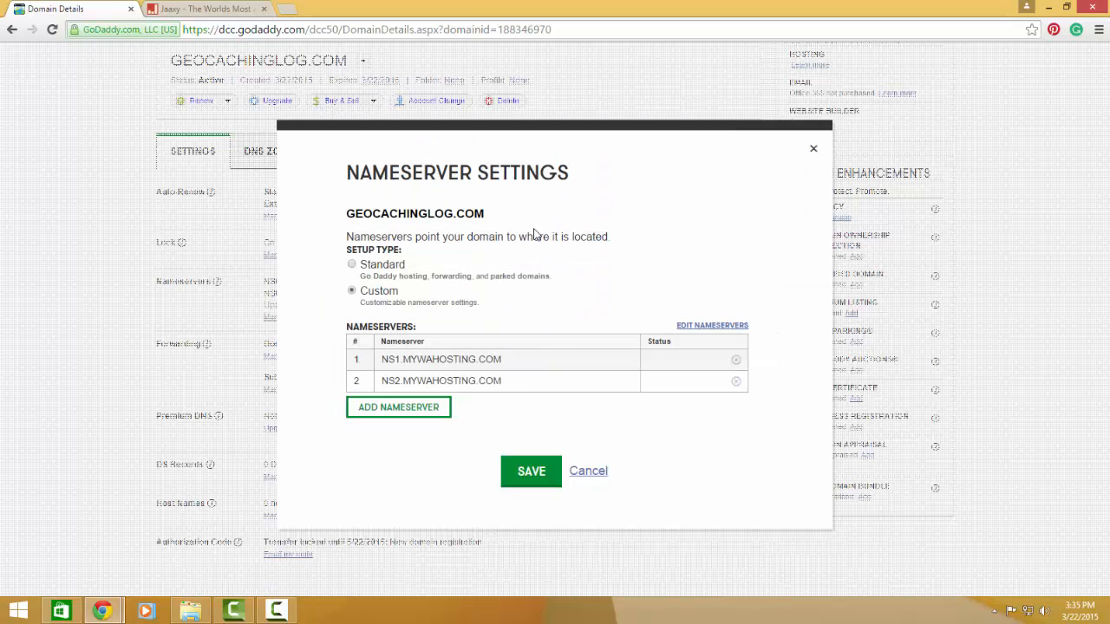
click(529, 473)
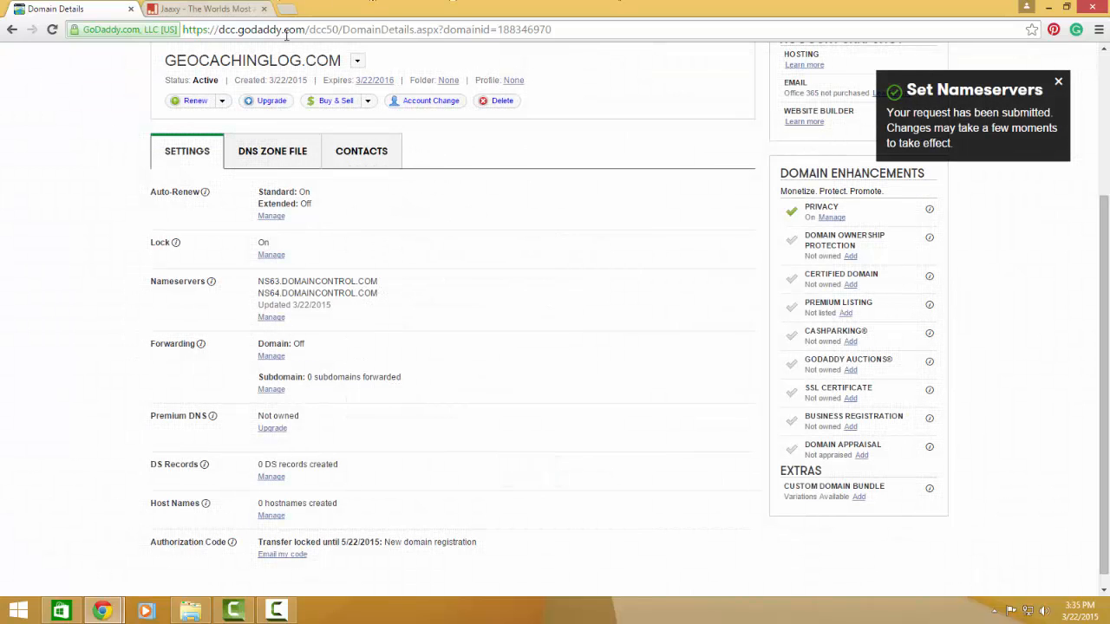
Switch to the Wealthy Affiliate window and open SiteRubix's Site Manager to look over the list of existing websites.
click(101, 612)
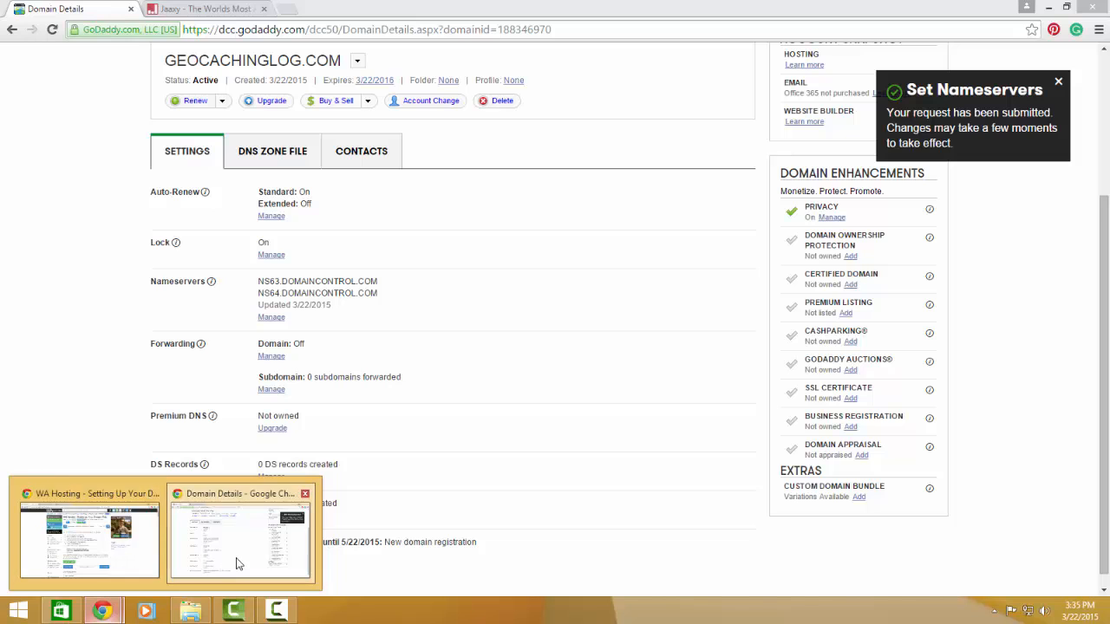
click(147, 556)
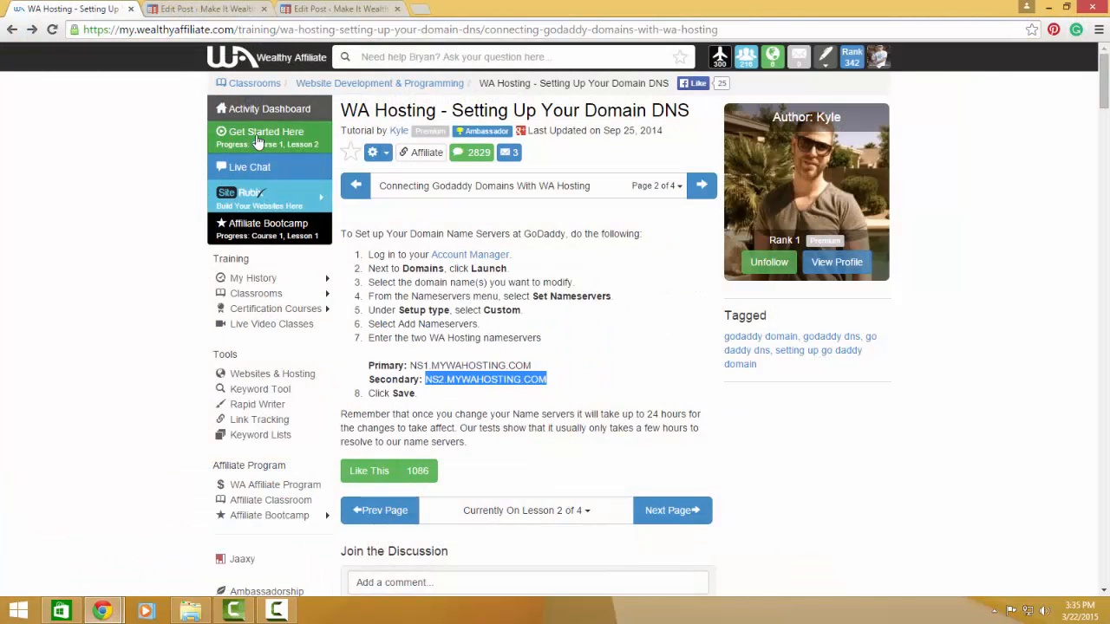
mouse_move(323, 208)
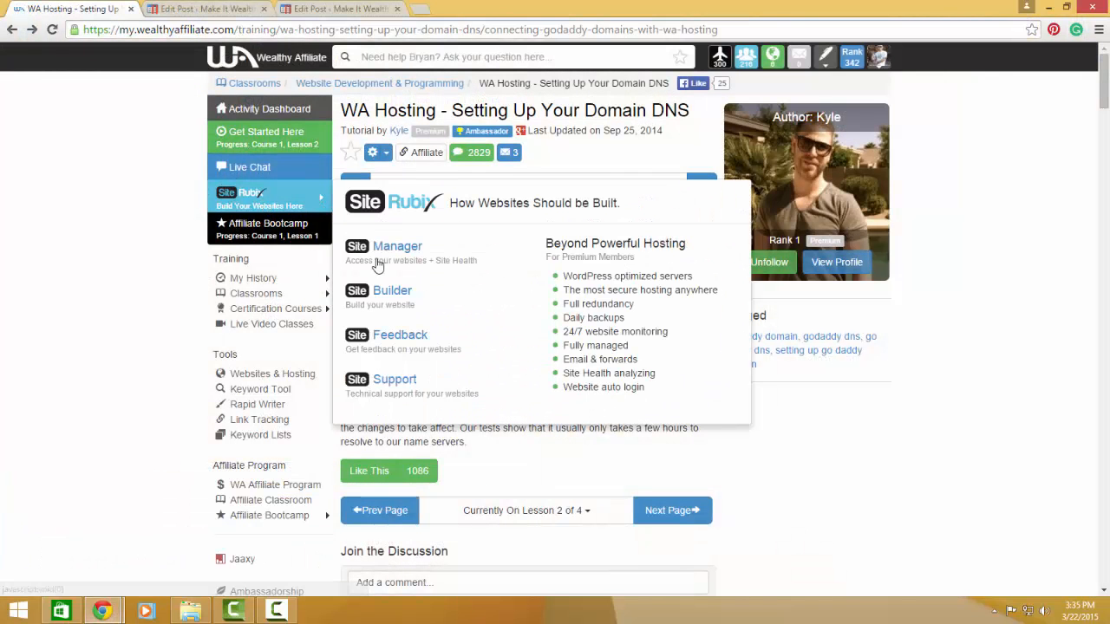
click(375, 260)
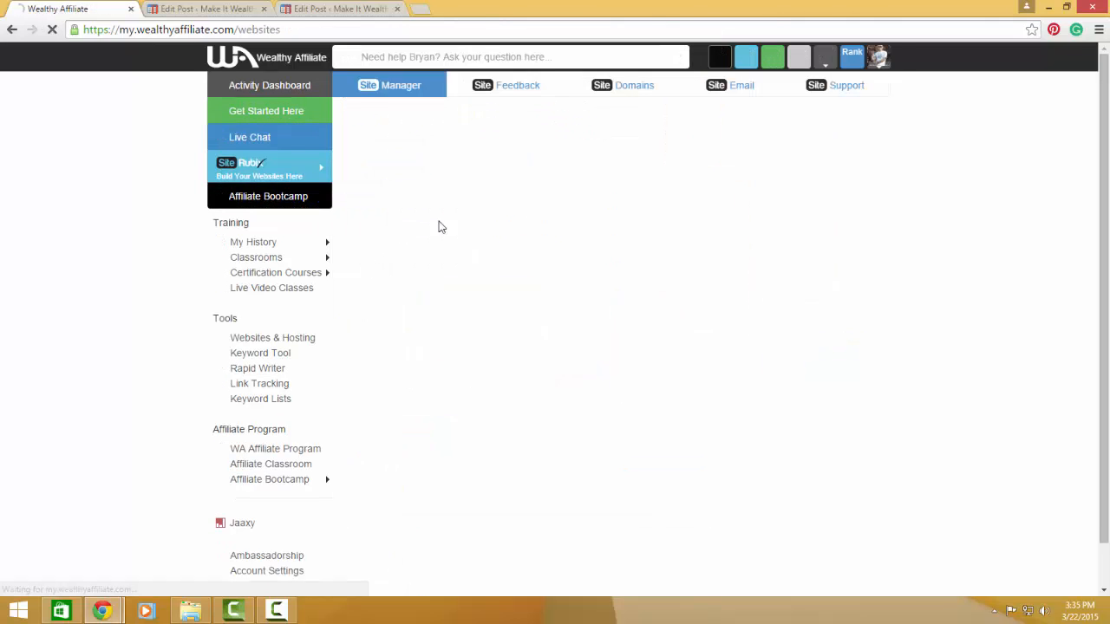
scroll(442, 399, down, 2)
scroll(442, 399, up, 2)
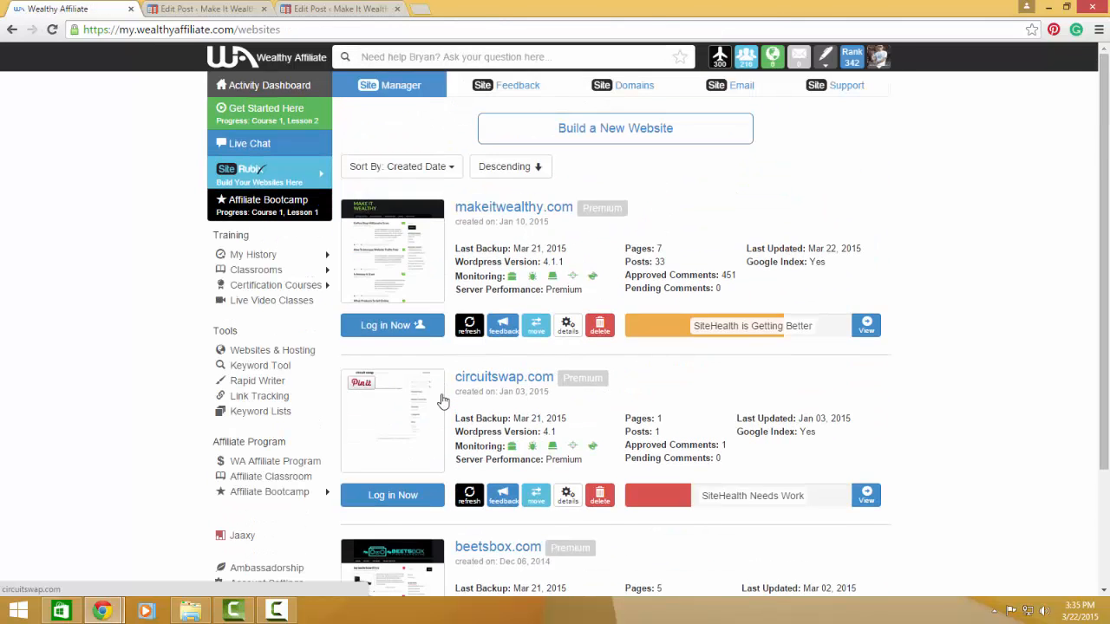
scroll(441, 396, down, 1)
scroll(441, 396, up, 1)
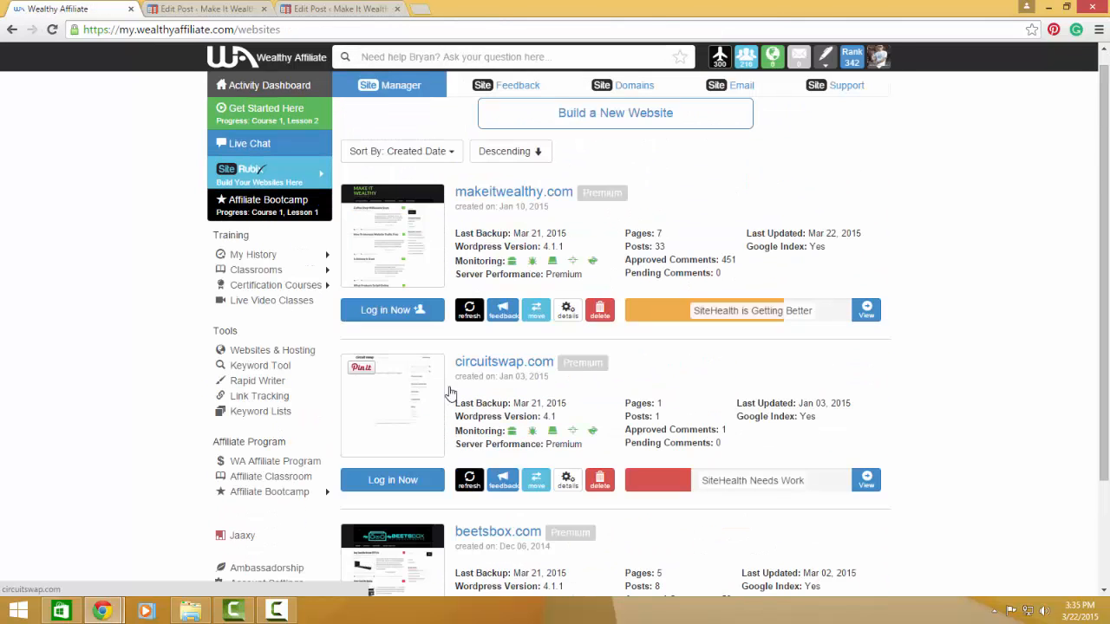
click(276, 611)
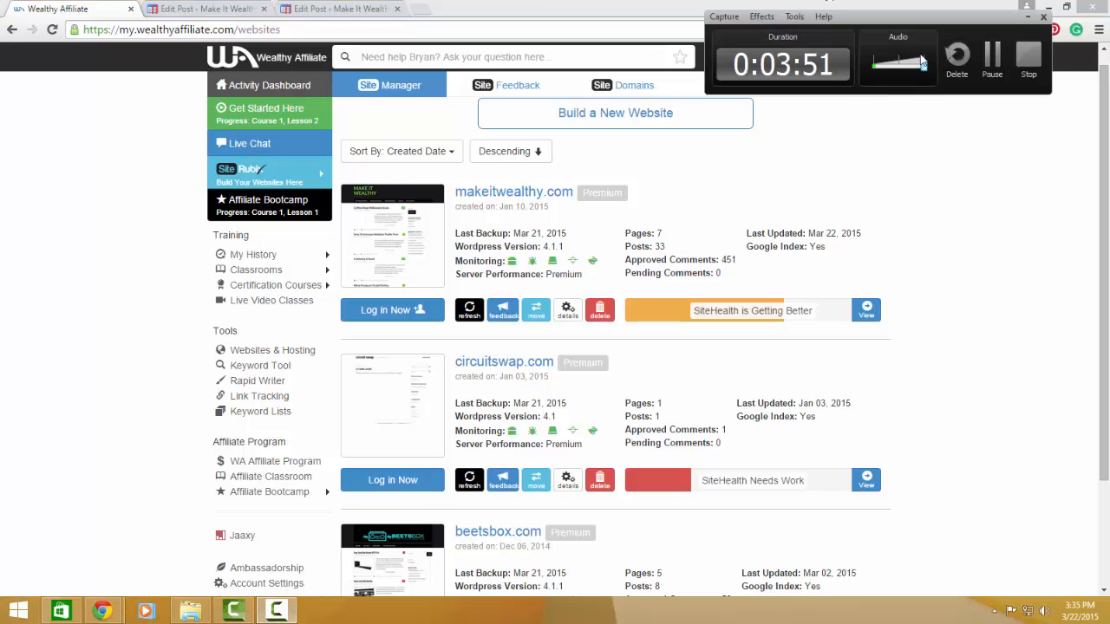
click(992, 56)
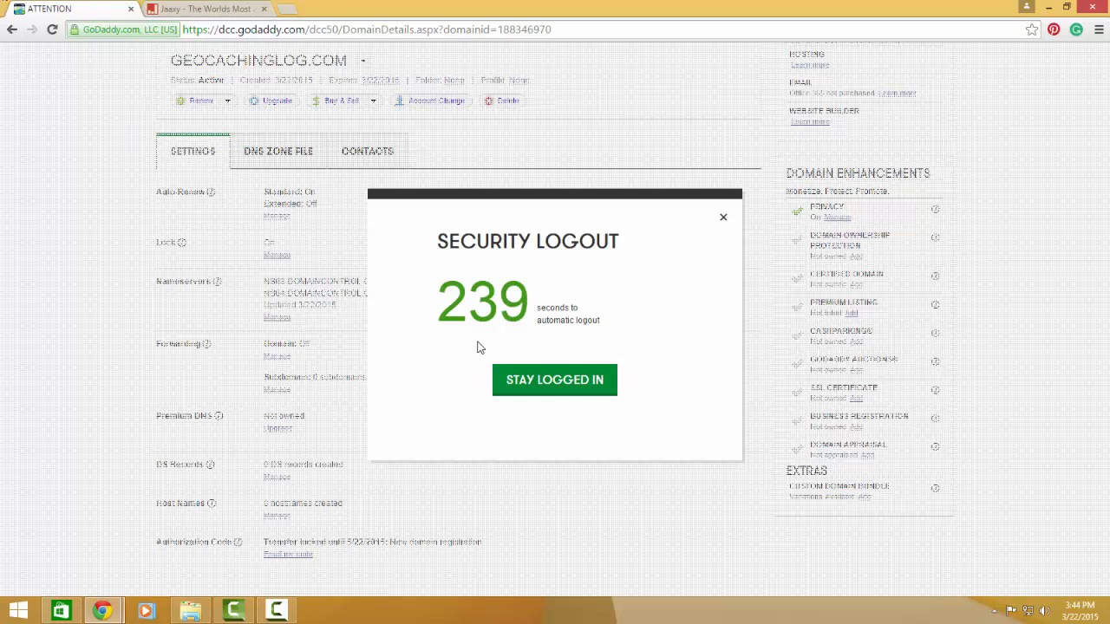
Stay logged in to GoDaddy and dismiss the security logout countdown on the domain details page.
click(541, 396)
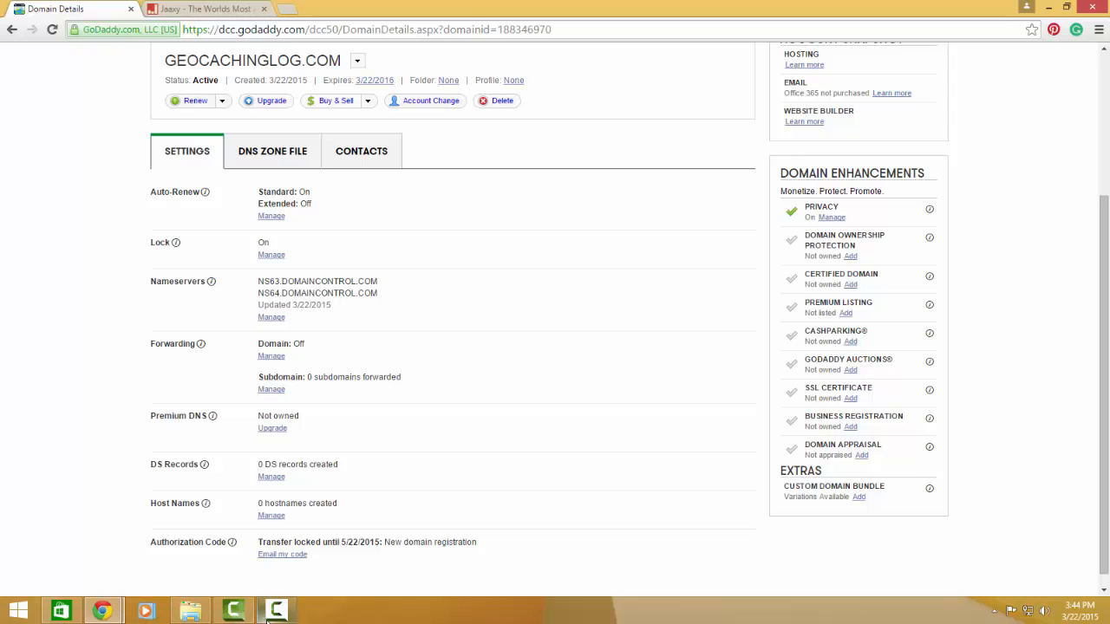
mouse_move(277, 614)
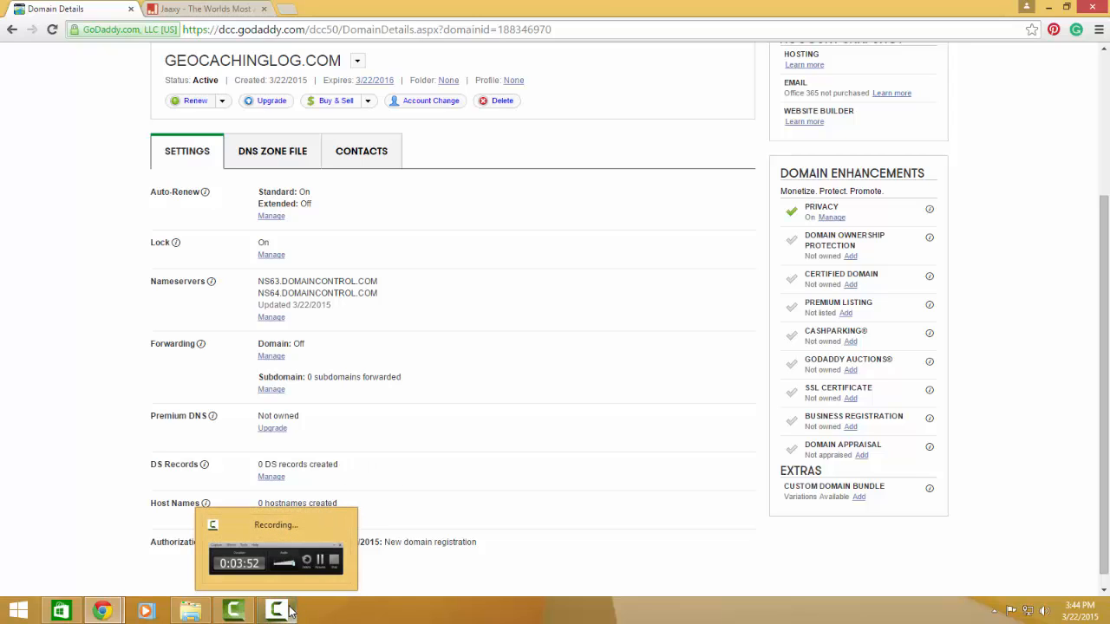
click(292, 610)
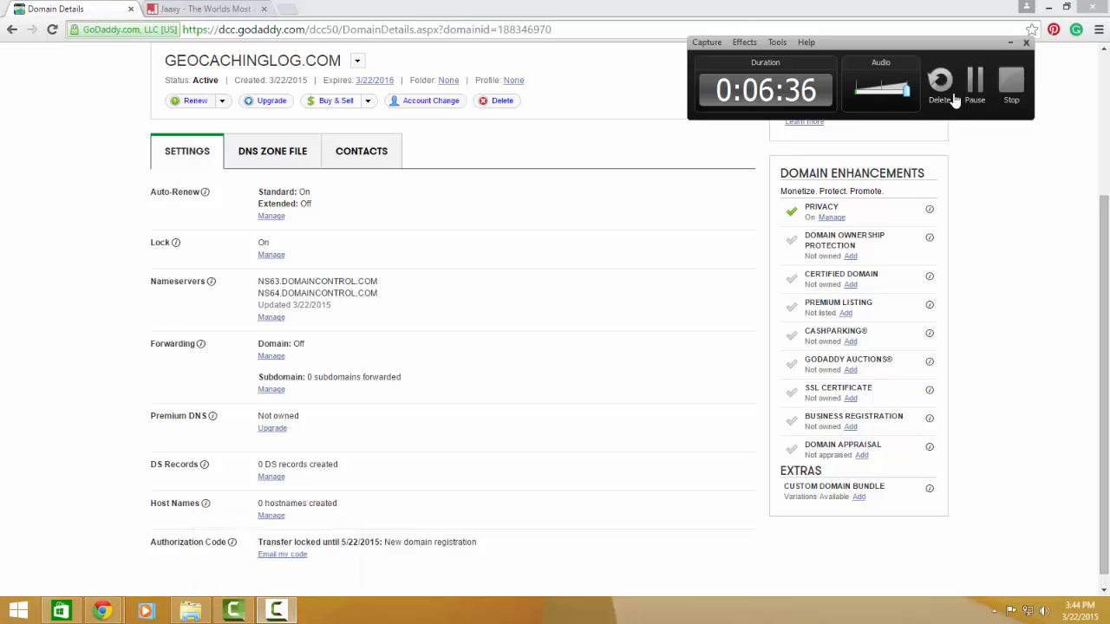